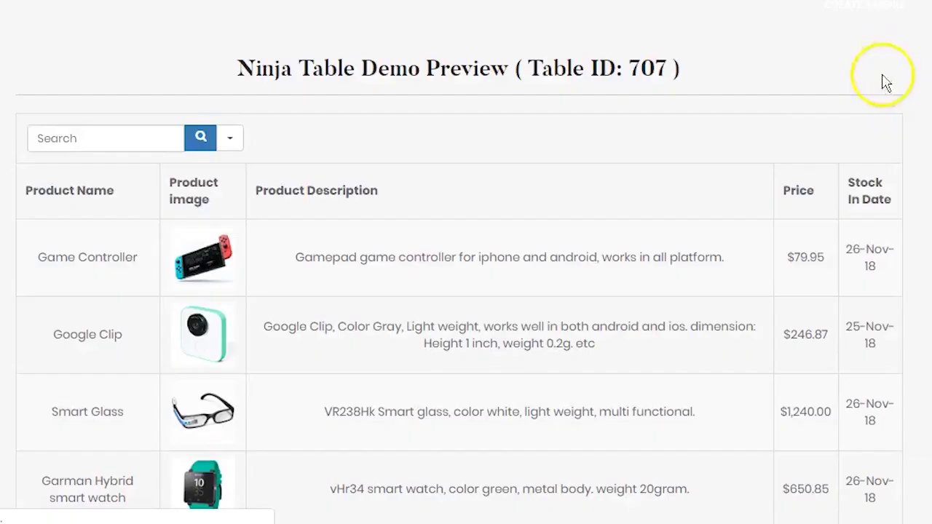
scroll(459, 291, down, 2)
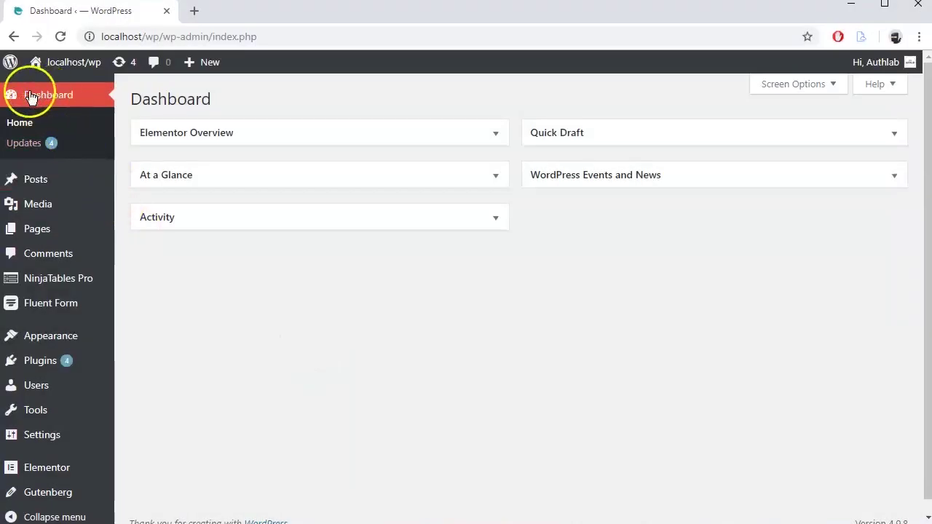
Create a default Ninja Tables table titled "My First Table" with the description "This is a tutorial video.".
mouse_move(80, 280)
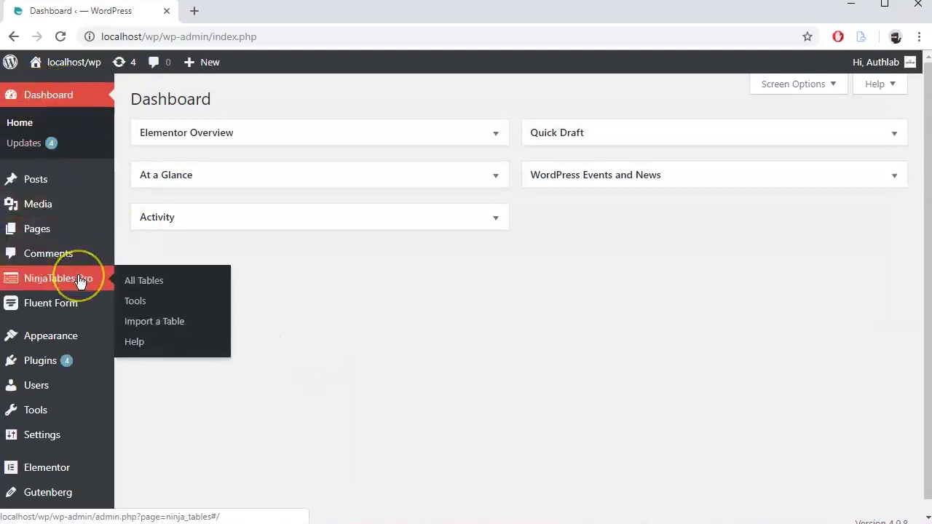
click(145, 281)
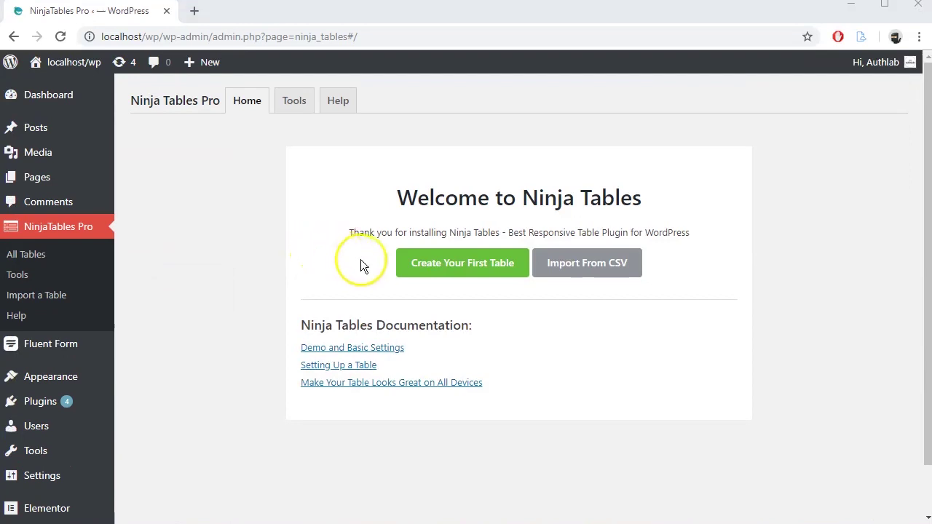
click(453, 266)
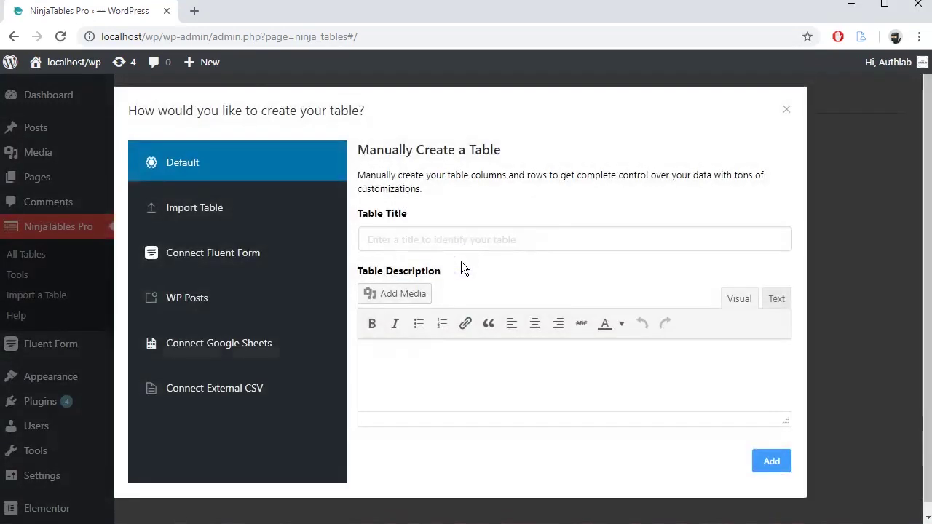
click(384, 239)
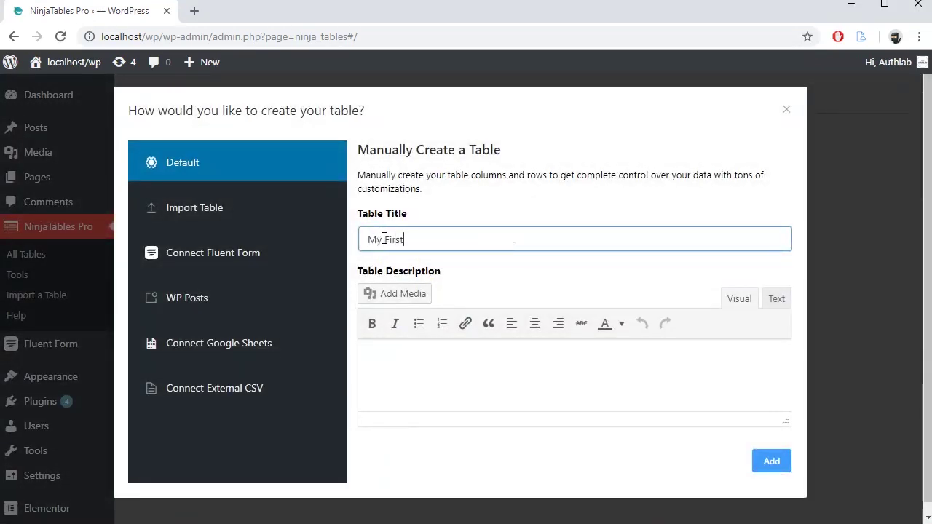
click(420, 358)
text(This is a tutorial video.)
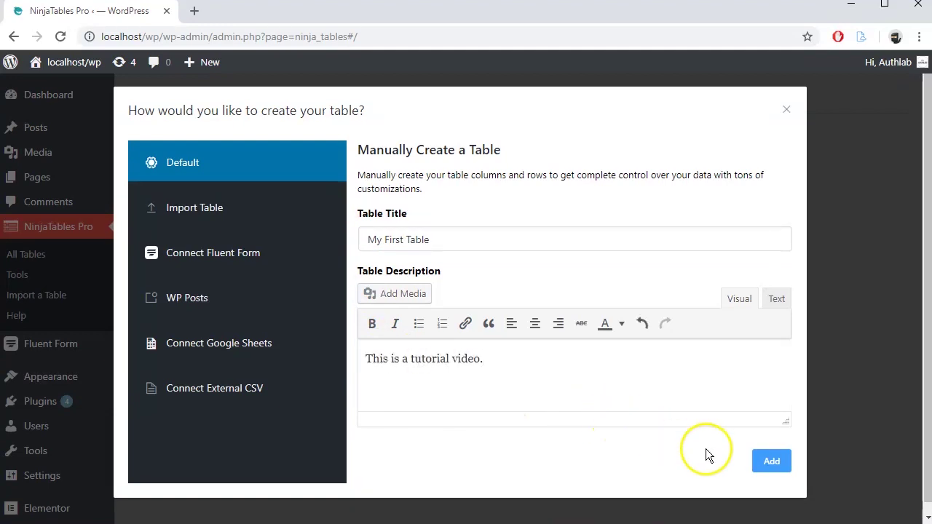
click(770, 461)
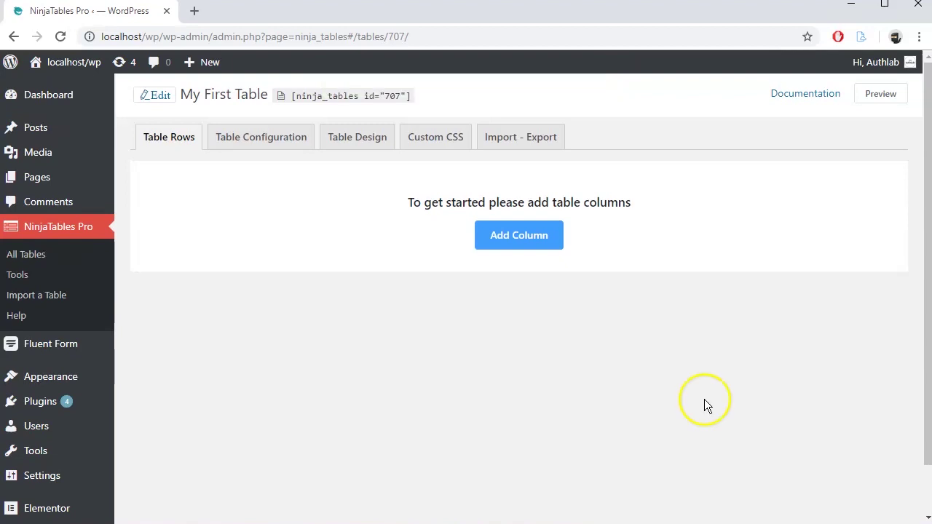
Add a "Product Name" column as a Single Line Text Field with key product_name, always shown in all devices.
click(527, 241)
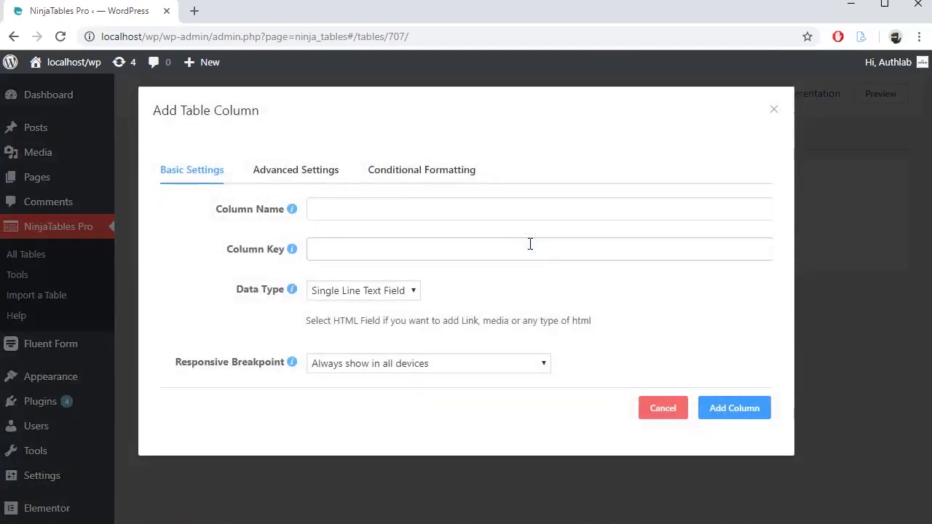
click(374, 207)
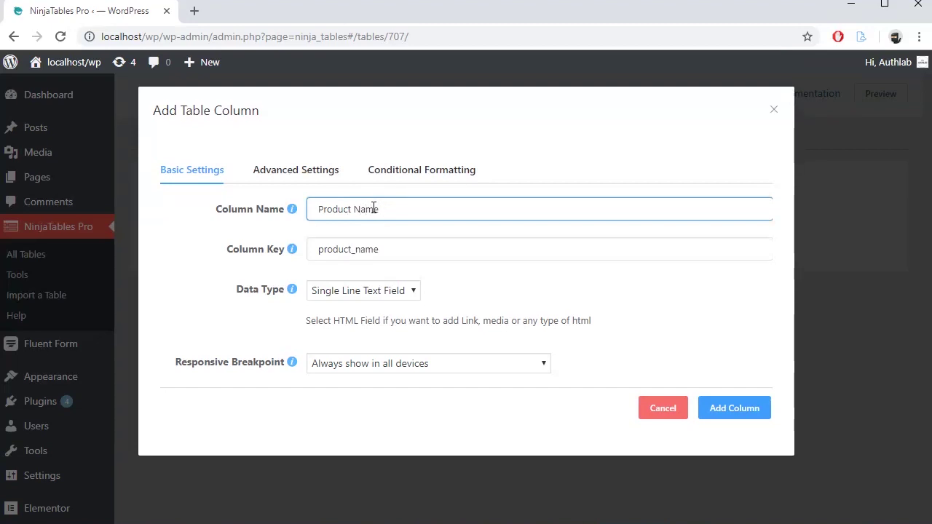
click(395, 256)
drag(393, 249, 304, 249)
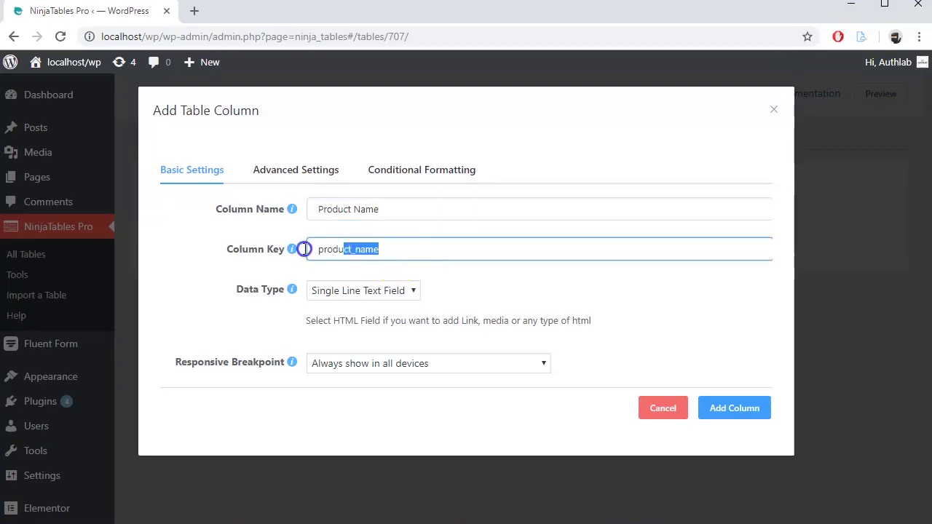
click(462, 283)
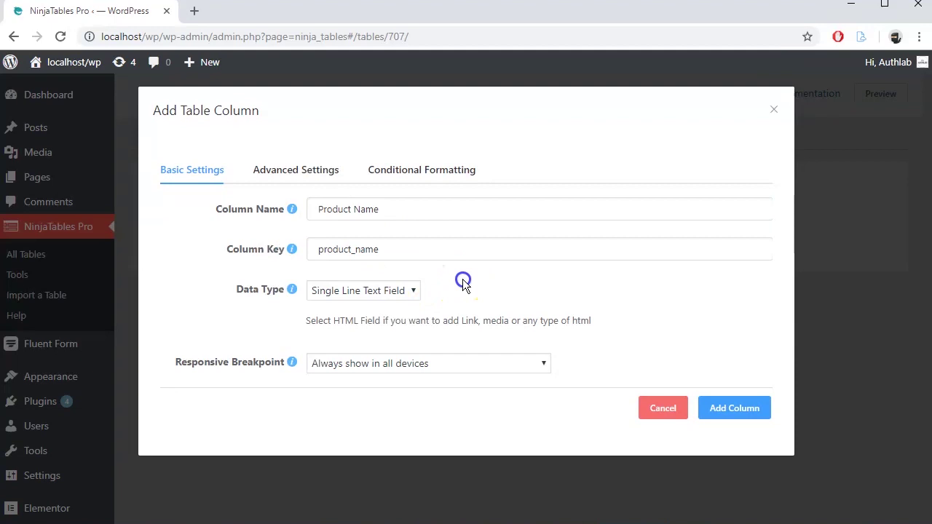
click(396, 292)
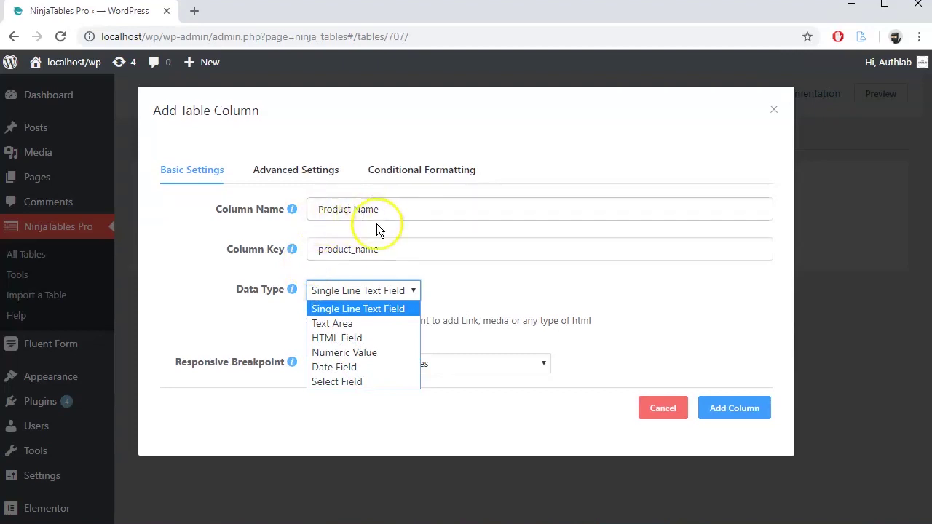
click(370, 312)
click(359, 369)
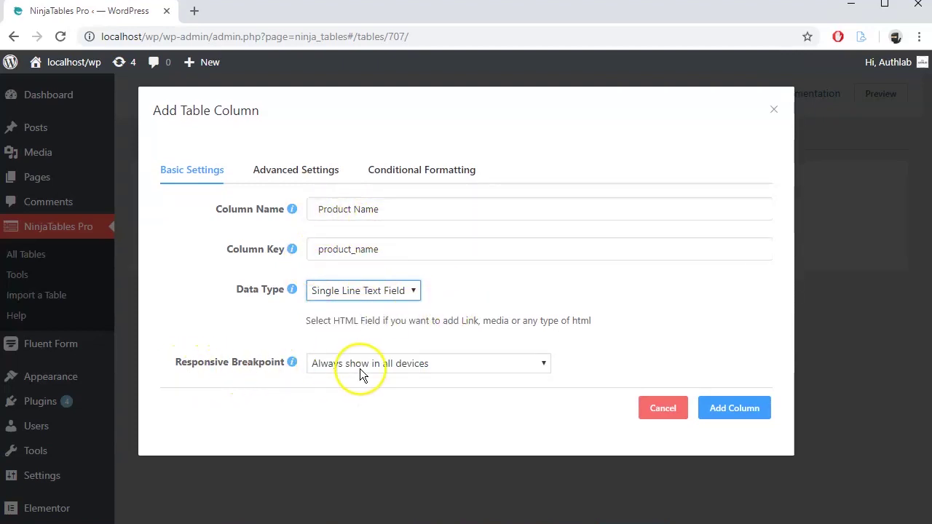
click(366, 365)
click(646, 399)
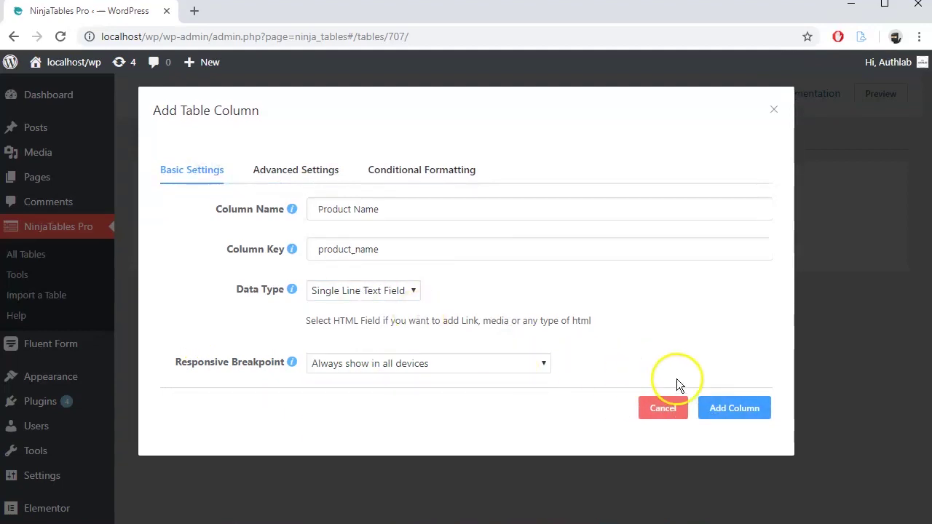
click(748, 415)
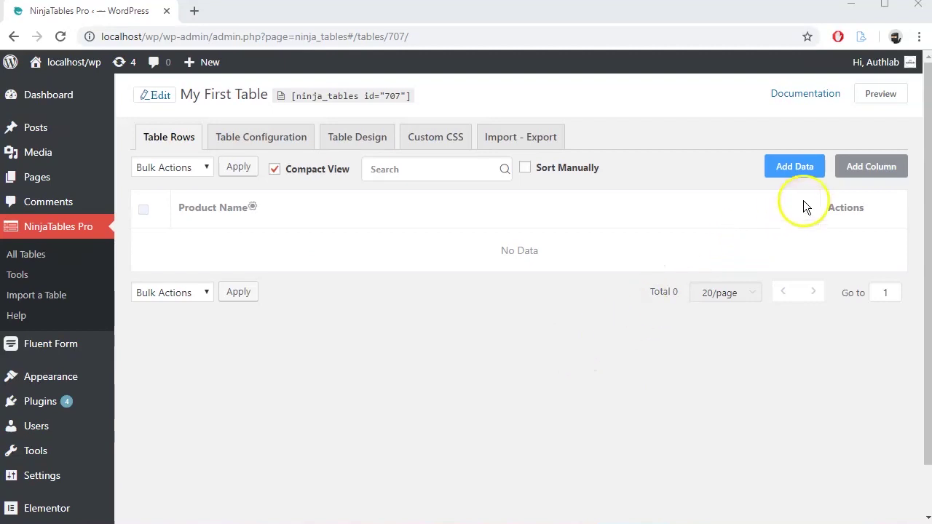
Add a "Product image" column to the table with the HTML Field data type.
click(871, 168)
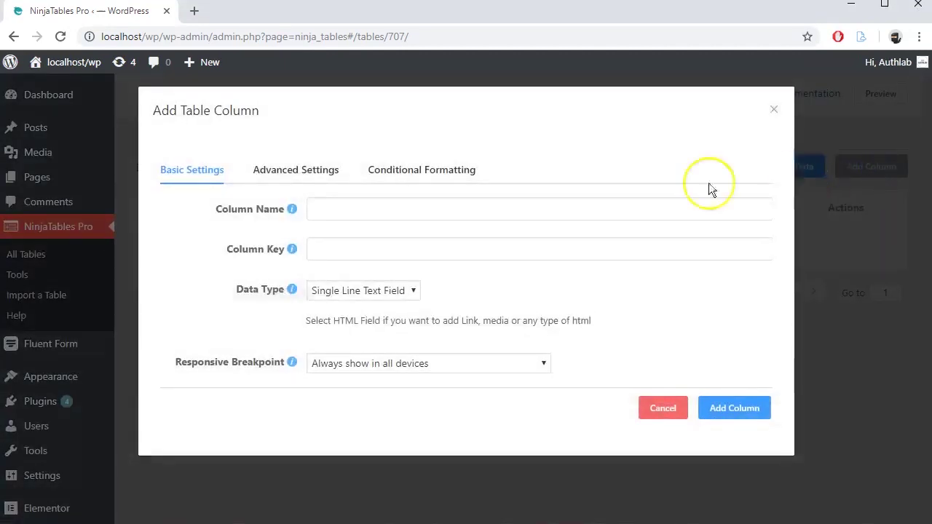
click(474, 210)
text(Product image)
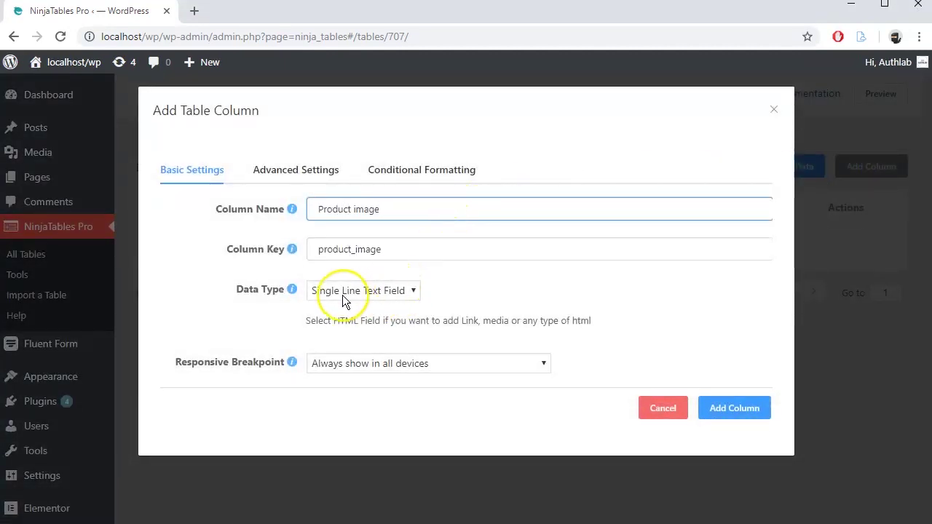
click(343, 295)
click(357, 331)
click(732, 407)
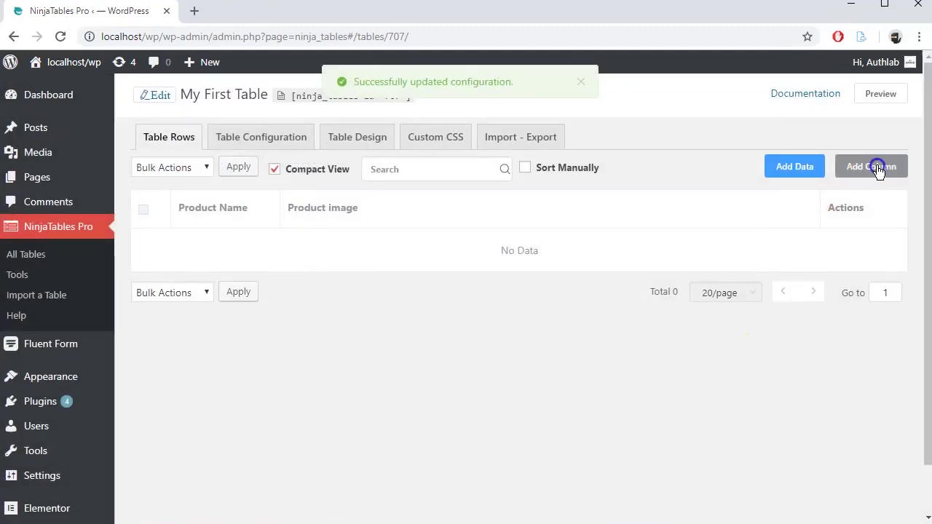
Add a "Product Description" column to the table with the Text Area data type.
click(877, 168)
click(433, 210)
click(362, 291)
click(354, 371)
click(734, 407)
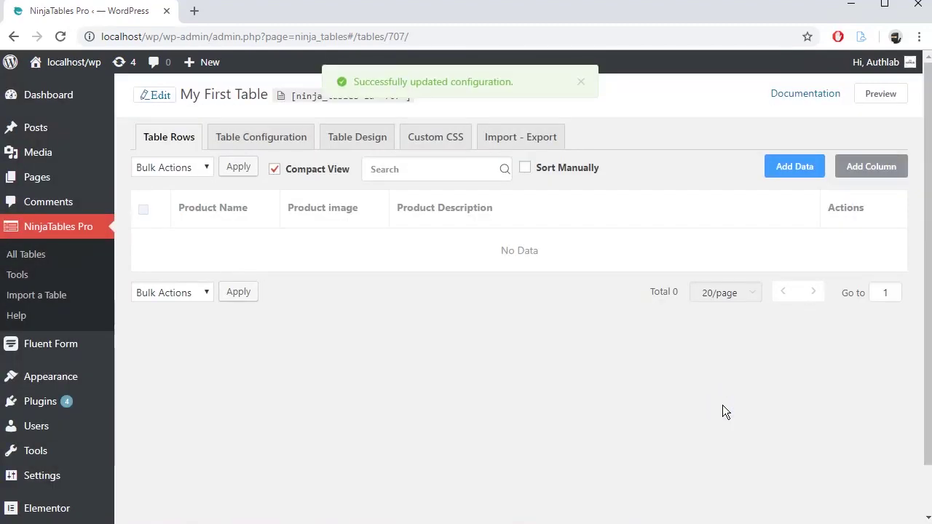
Add a "Price" column as a Numeric Value with a comma thousand separator and a dot decimal separator.
click(872, 168)
click(436, 209)
text(Price)
click(363, 291)
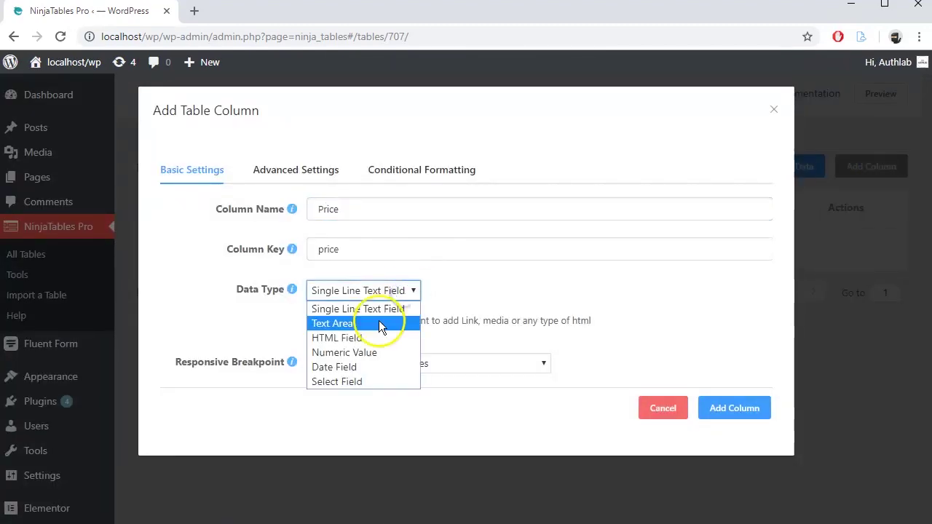
click(351, 352)
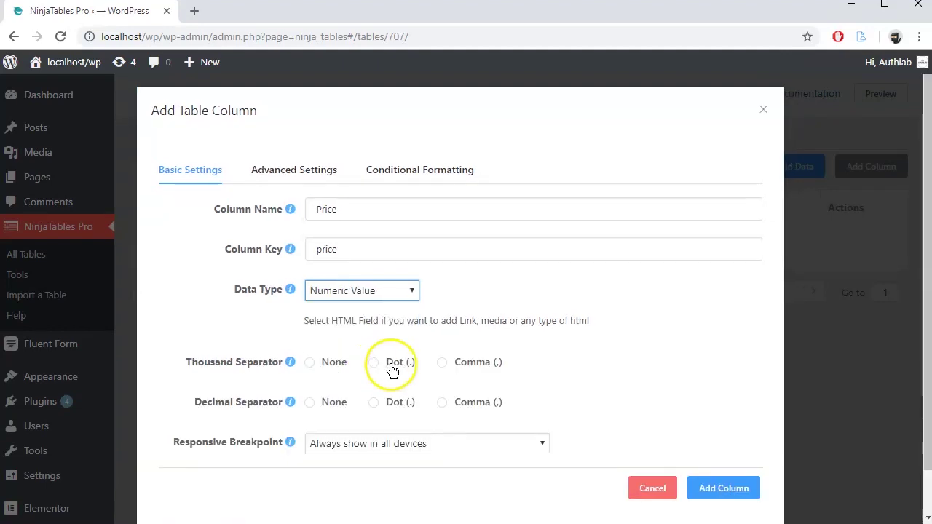
click(441, 366)
click(375, 405)
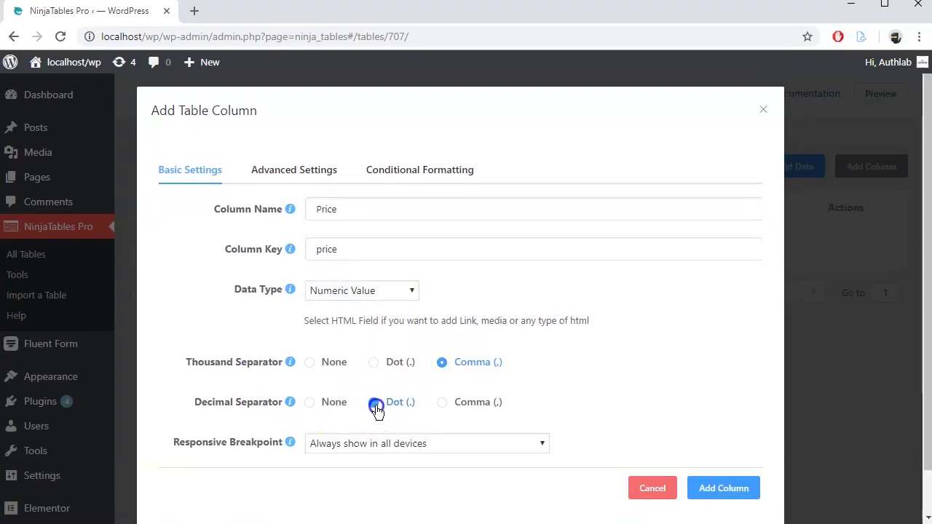
click(718, 488)
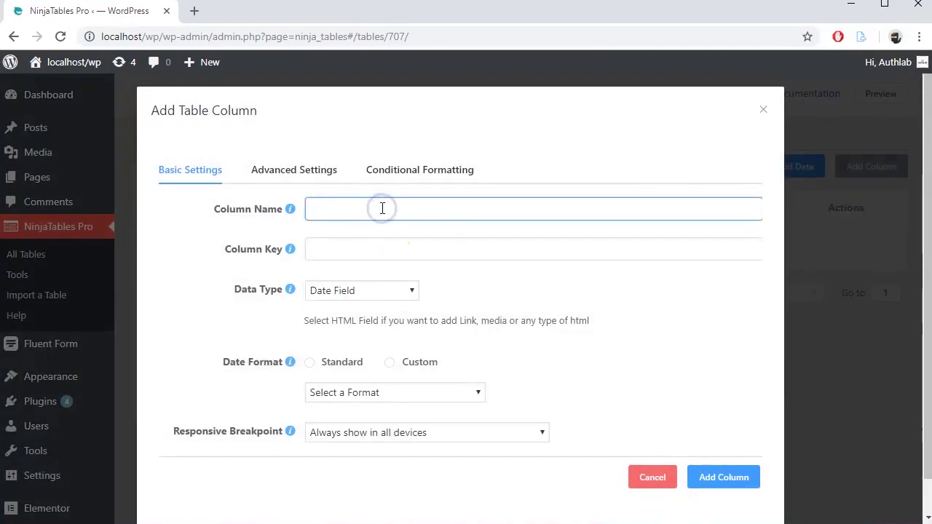
Add a "Stock In Date" column as a Date Field using the standard DD-MMM-YY date format.
click(382, 209)
text(Stock In Date)
click(362, 290)
click(338, 366)
click(310, 362)
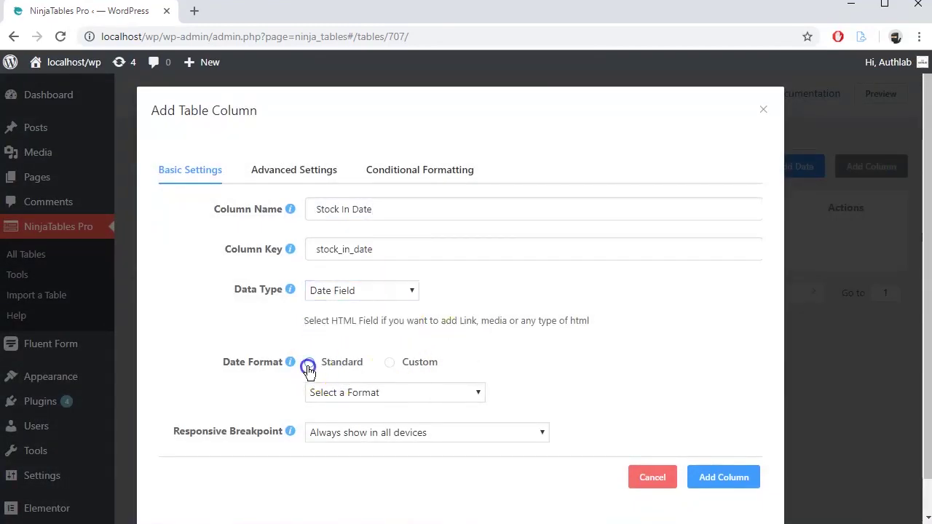
click(387, 402)
click(355, 514)
click(722, 473)
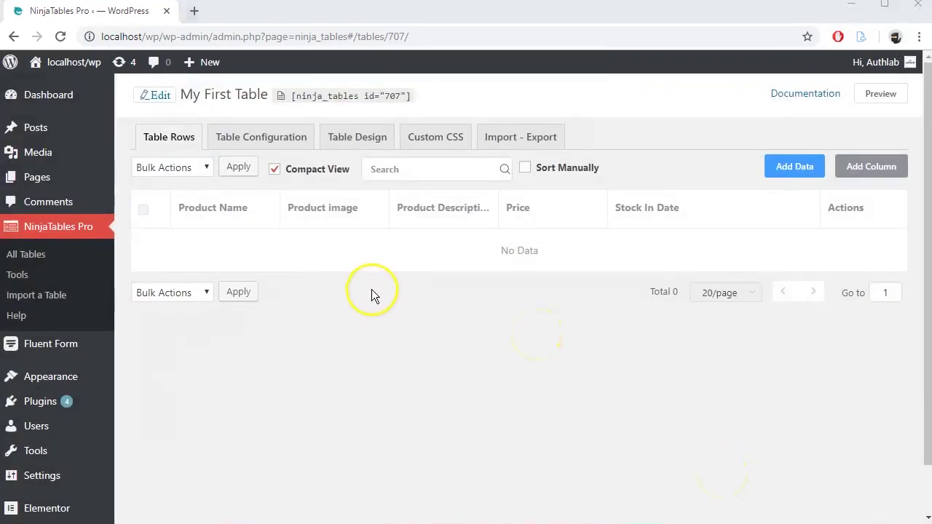
Widen the Product image, Product Description and Price columns in the table rows view.
drag(389, 219, 405, 219)
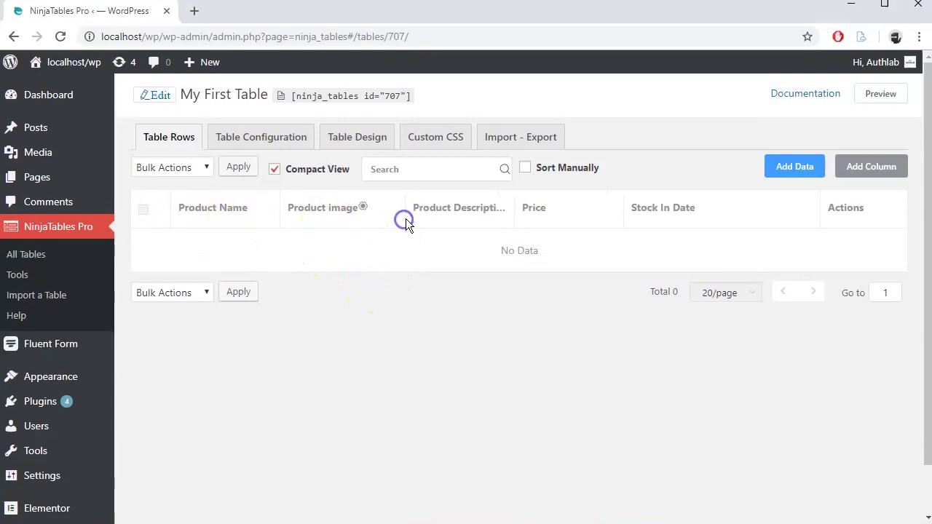
drag(649, 208, 617, 209)
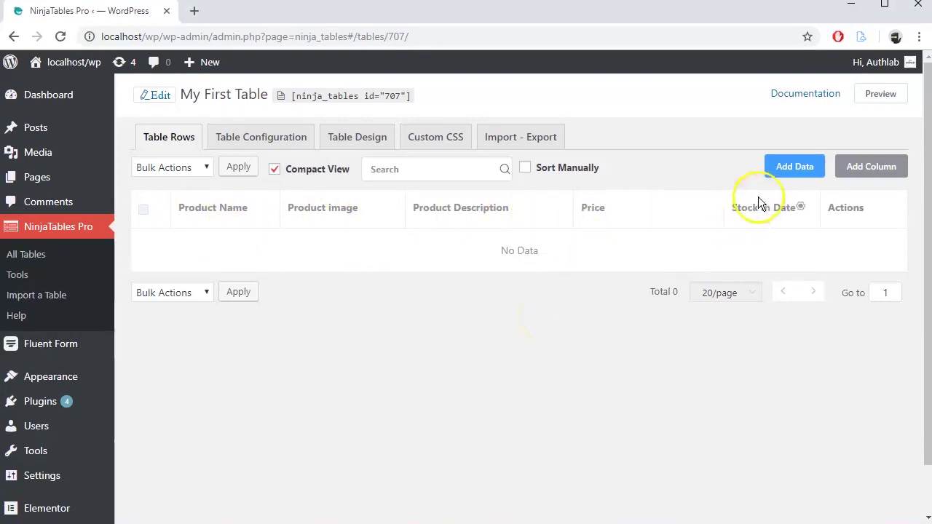
Start a new data row with the product name "Game Controller" and insert the game controller picture as its product image.
click(793, 167)
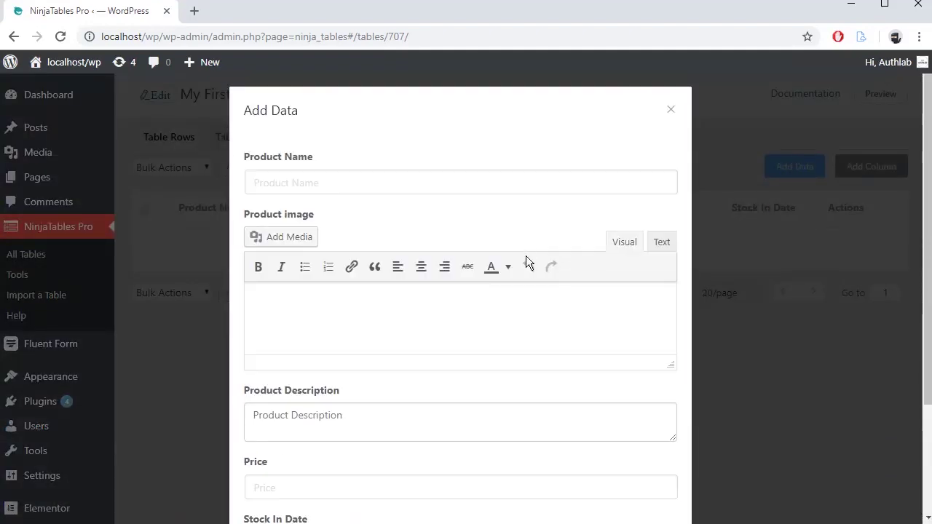
click(295, 182)
text(Game co)
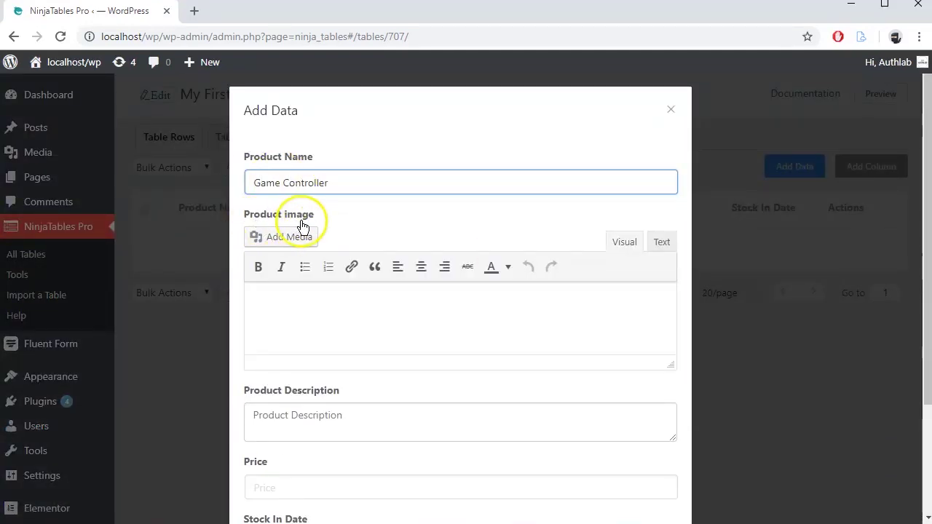
click(301, 236)
click(892, 483)
Enter the product description "Gamepad game controller for iphone and android, works in all platform.".
scroll(432, 370, down, 1)
click(358, 343)
text(Gamepad game controller for iphone and android, works in all platform)
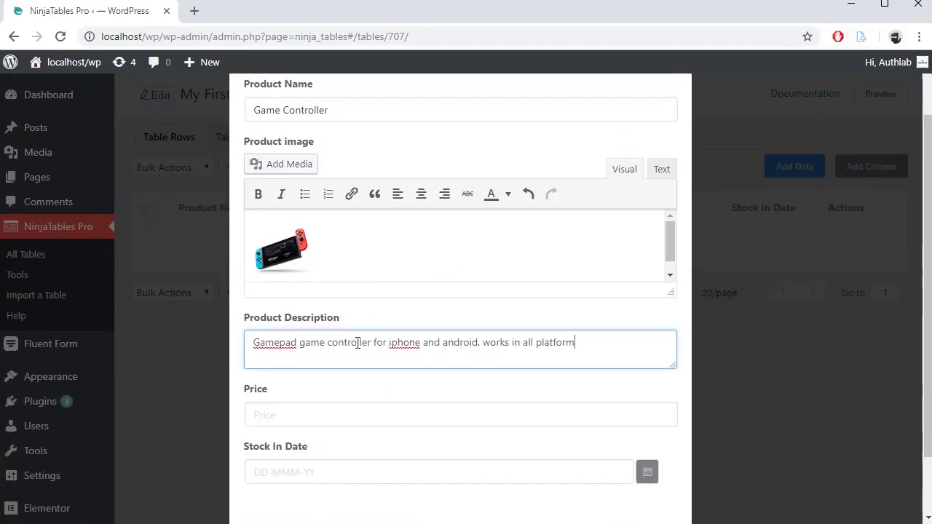
text(.)
Set the Game Controller's price to $79.95 and stock-in date to 26-Nov-18, and add the row with Continue Adding enabled.
scroll(357, 343, down, 1)
click(337, 339)
text($79.95)
click(646, 399)
click(687, 325)
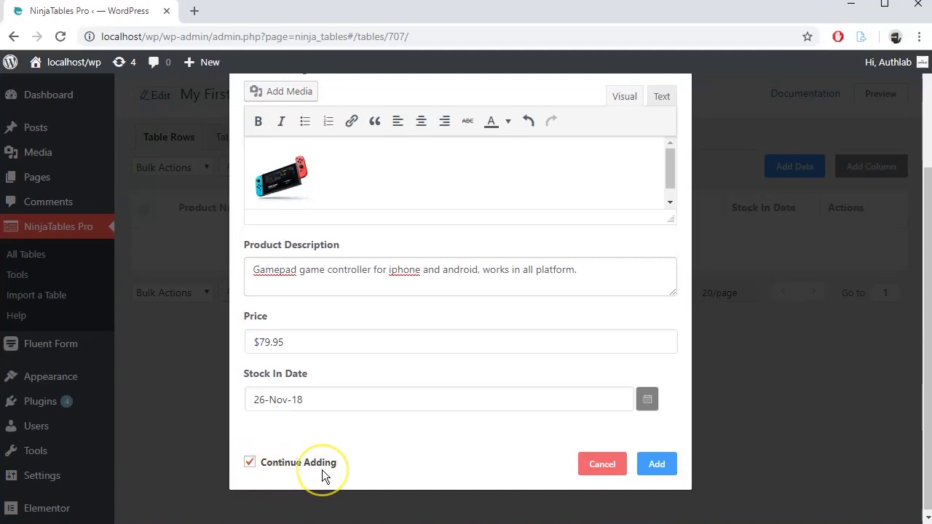
click(656, 464)
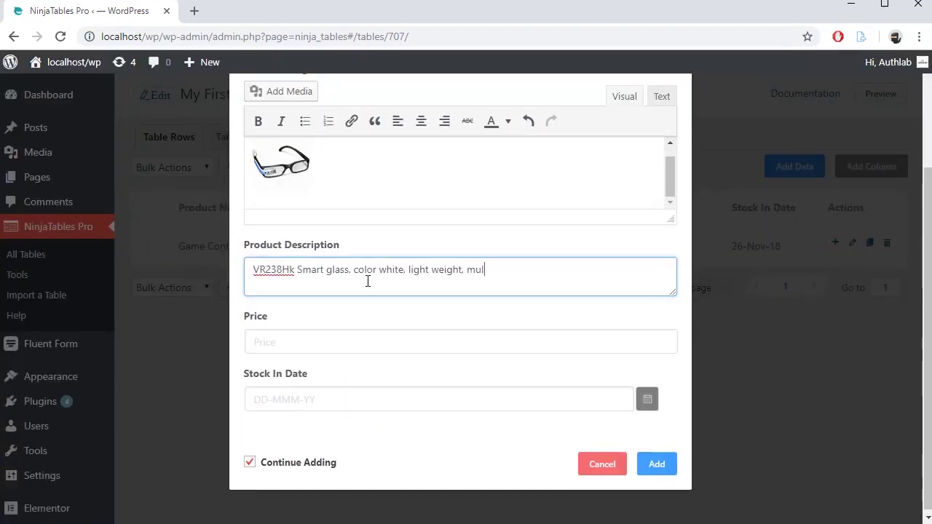
Complete the smart glass description with "multi functional.", set price $1,240.00 and date 26-Nov-18, and add the row with Continue Adding disabled.
text(ti functional.)
click(436, 340)
text($1)
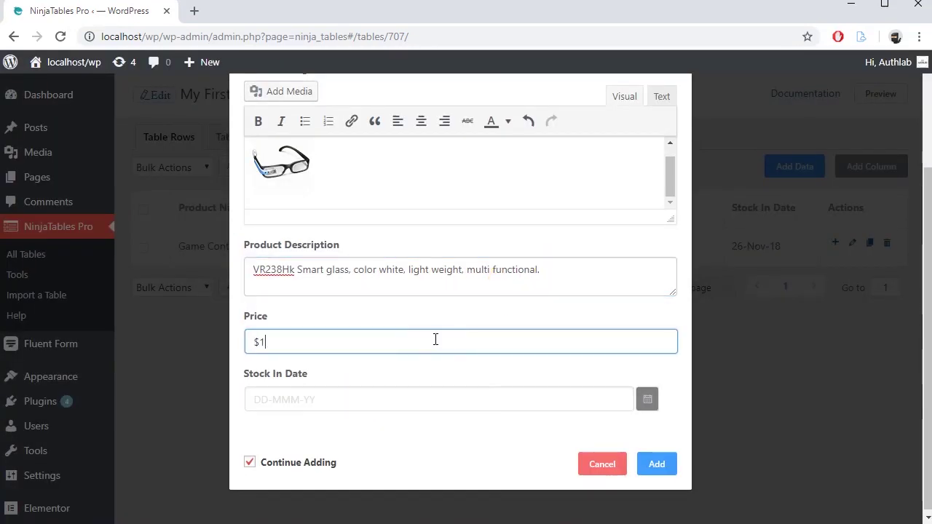
text(,240.00)
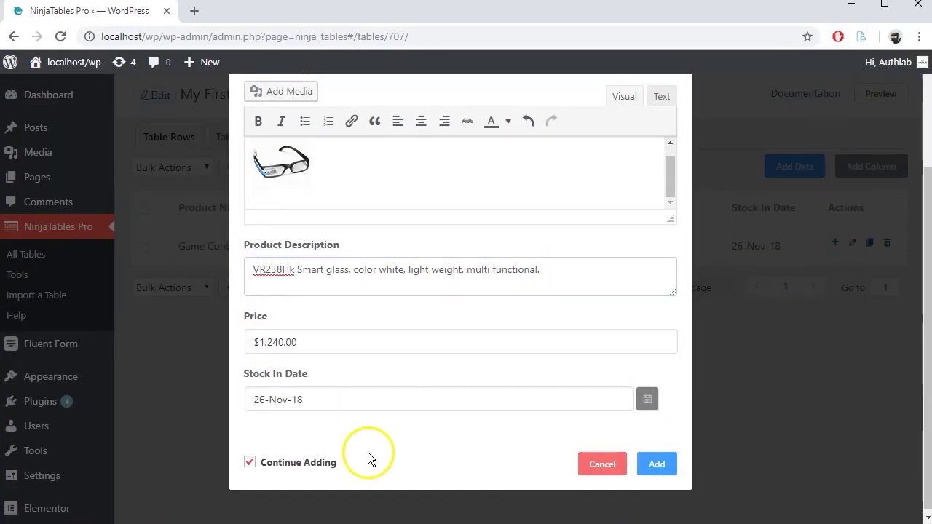
click(250, 463)
click(659, 463)
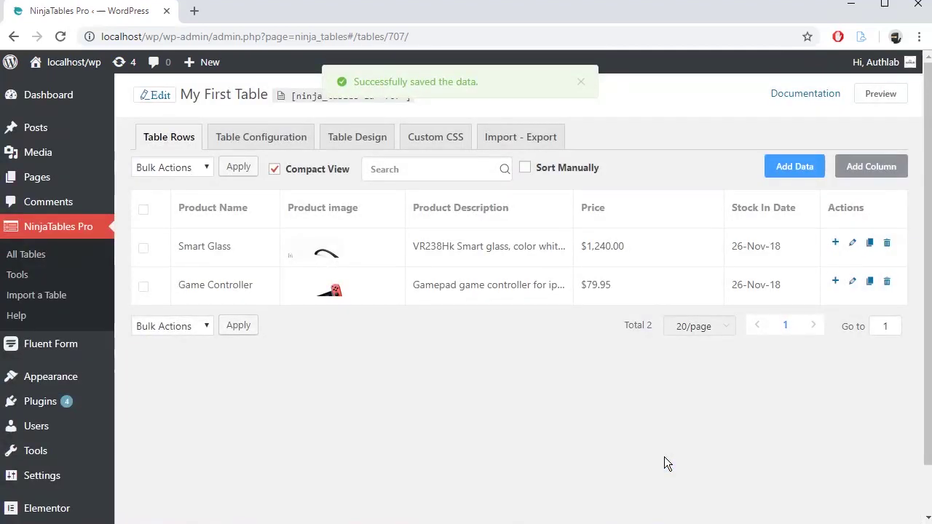
Turn off Compact View and start a new data row named "Google Clip" with the clip camera picture as its product image.
click(273, 169)
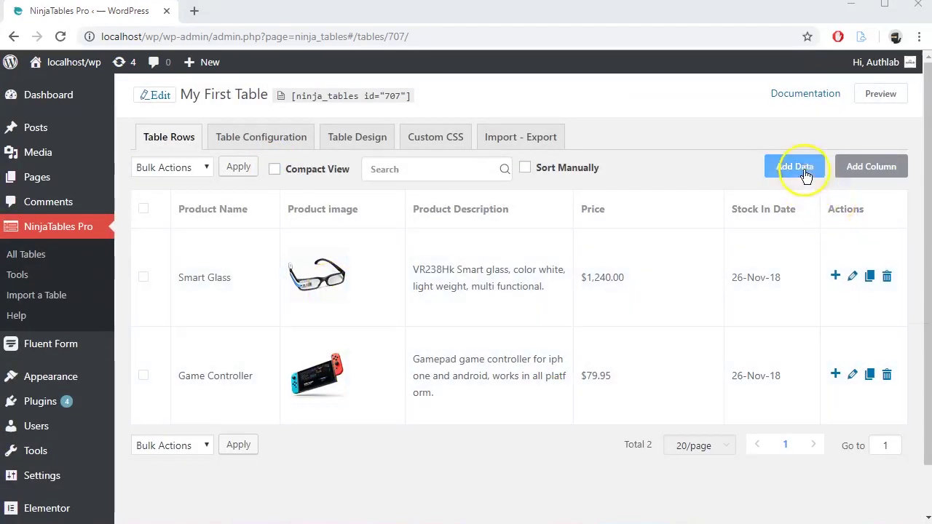
click(801, 171)
click(413, 179)
text(Google Clip)
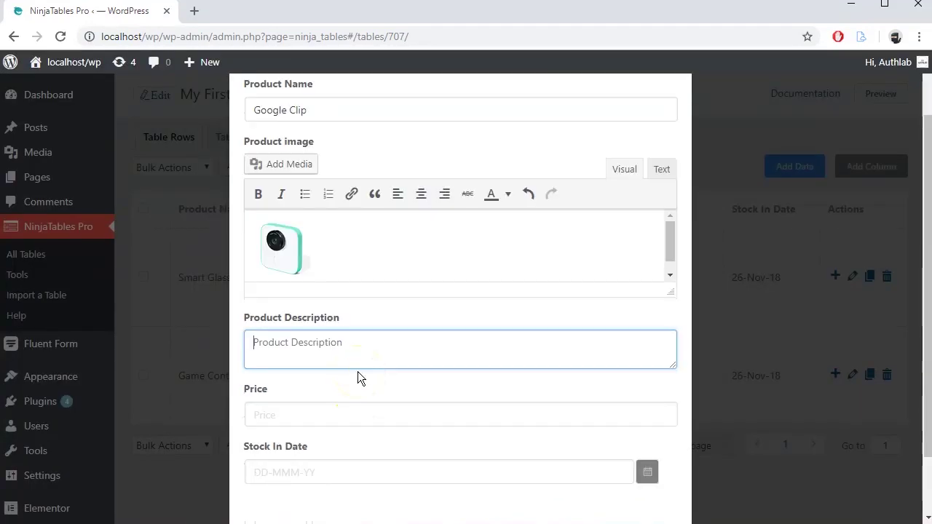
Enter the description "Google Clip, Color Gray, Light weight, works well in both android and ios. dimension: Height 1 inch, weight 0.2g. etc", price $246.87 and date 25-Nov-18.
text(Google Clip, Color Gray, Light weight, works well in both android and ios, dimention: Height 1 inch, weight 0.2g, etc)
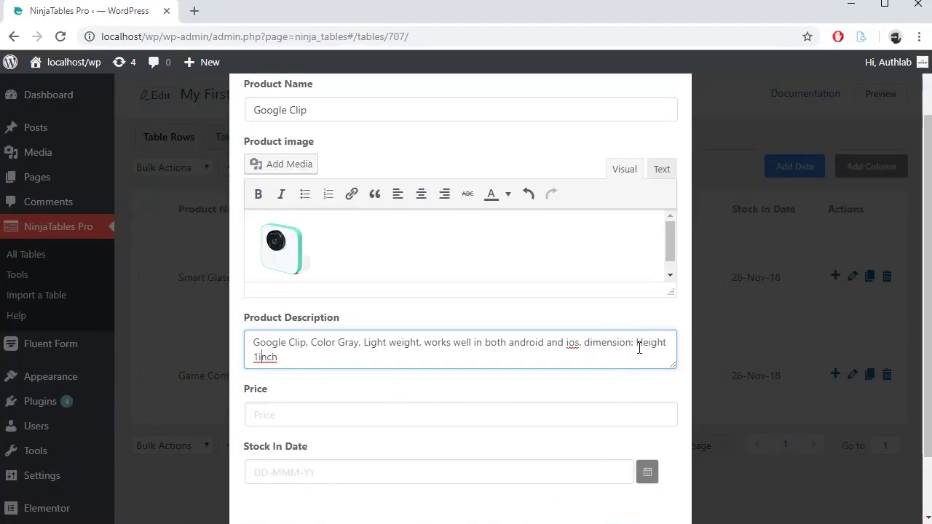
click(311, 413)
text($249)
Add a "Rock head phone" row with its picture, description "Rock ZE& Bluetooth Head phone. color Red, Stereo sound.", price $302.00 and date 21-Nov-18.
click(346, 416)
text(Rock)
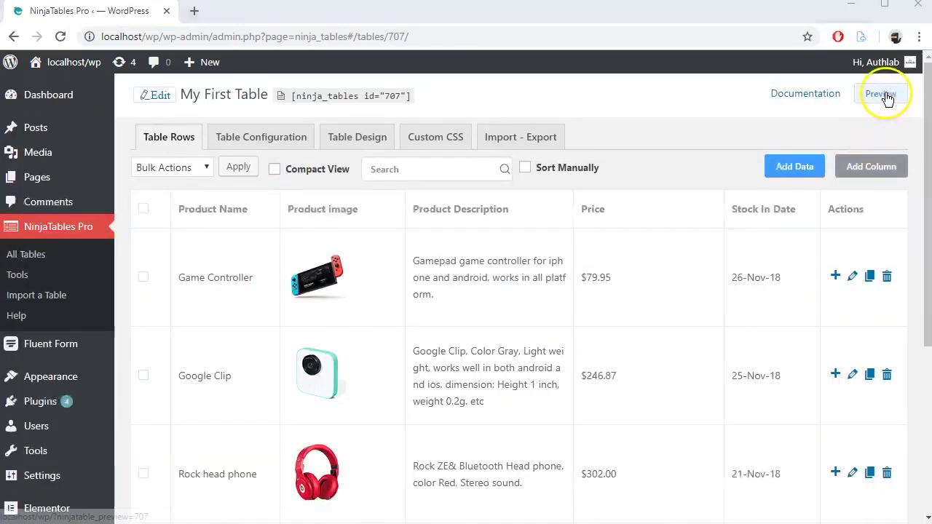
Preview the table on the site, look through all its product rows, and close the preview.
click(880, 93)
scroll(822, 232, down, 5)
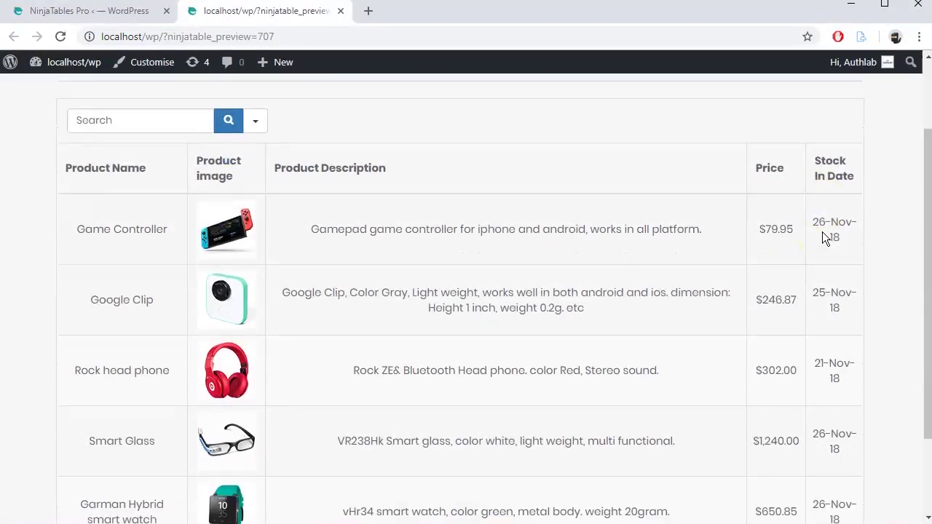
scroll(845, 300, up, 3)
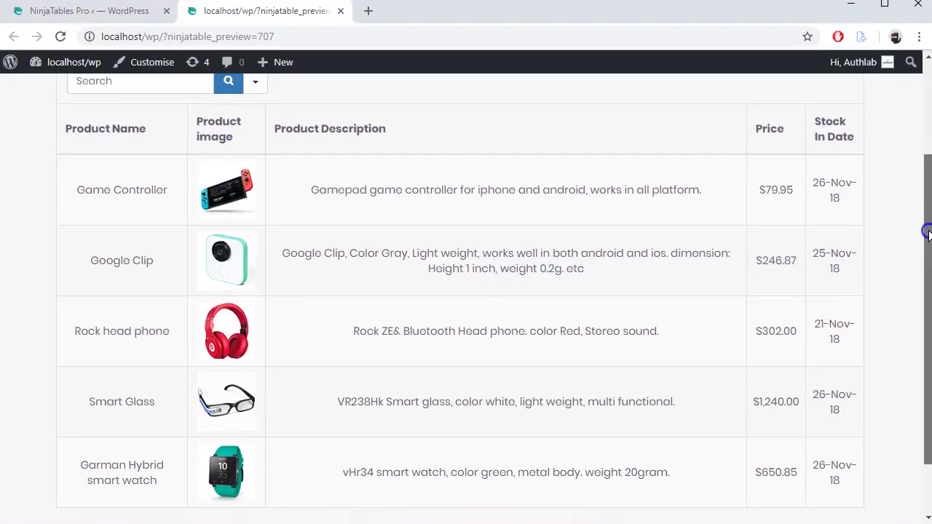
key(ctrl+w)
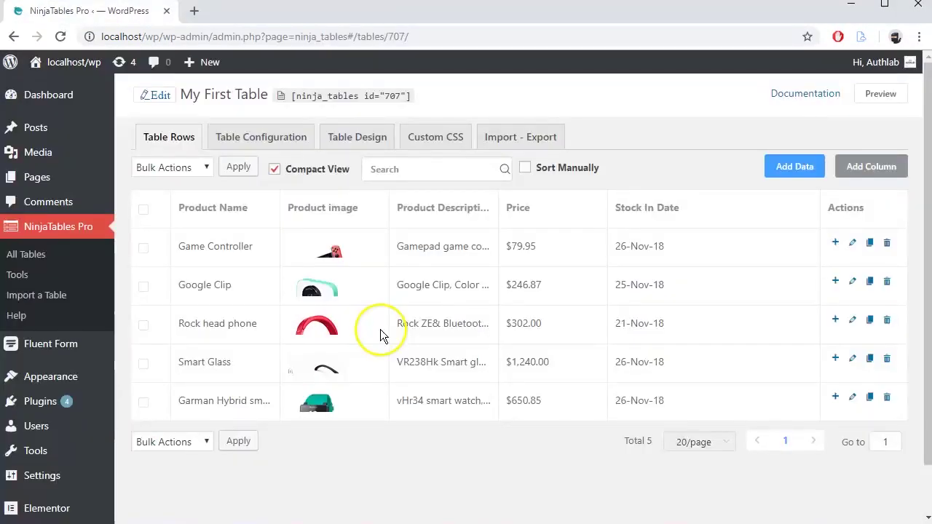
Duplicate the Game Controller row, rename the copy "Game pad", and save it.
click(872, 247)
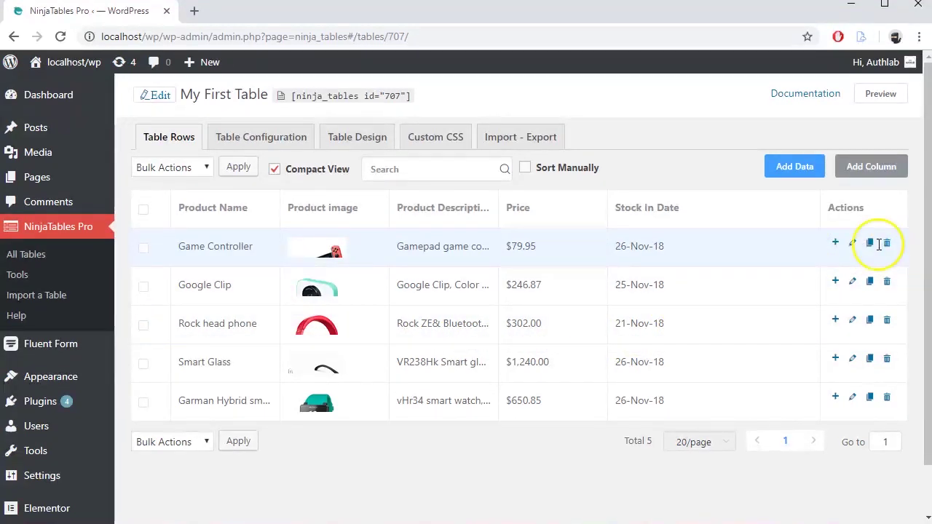
click(871, 244)
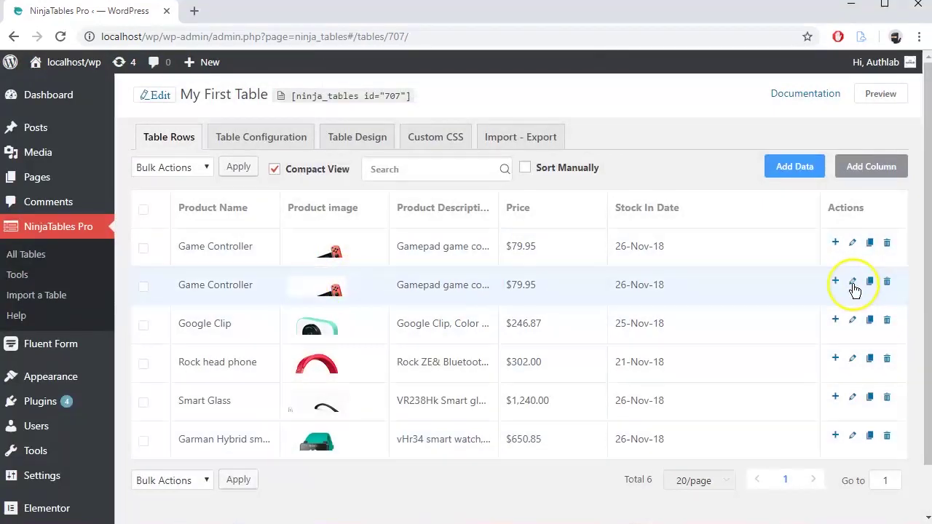
click(852, 280)
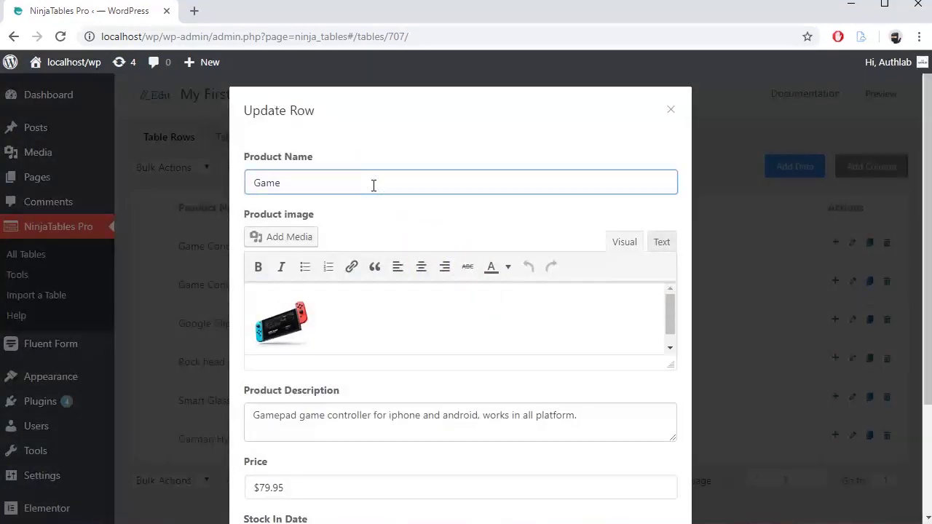
scroll(641, 452, down, 2)
click(651, 507)
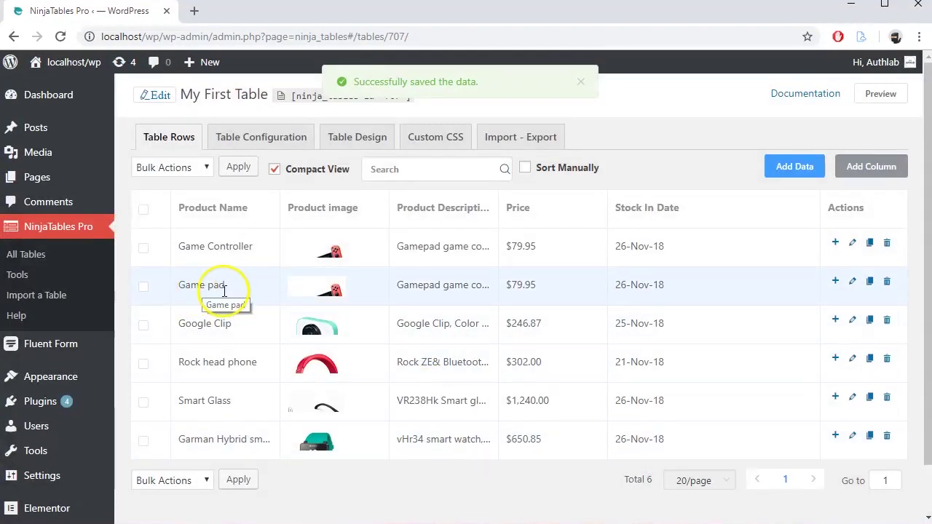
Delete the duplicated "Game pad" row from the table.
click(888, 283)
click(896, 254)
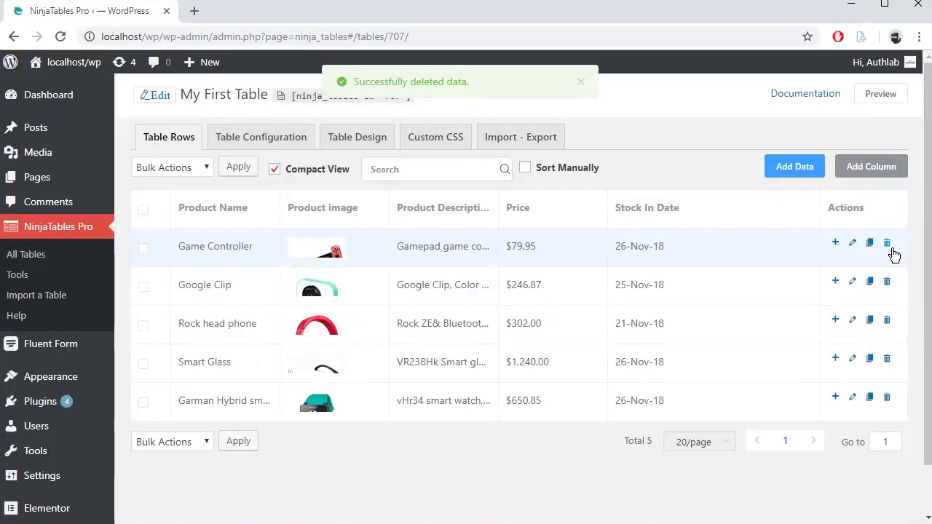
click(207, 168)
click(164, 185)
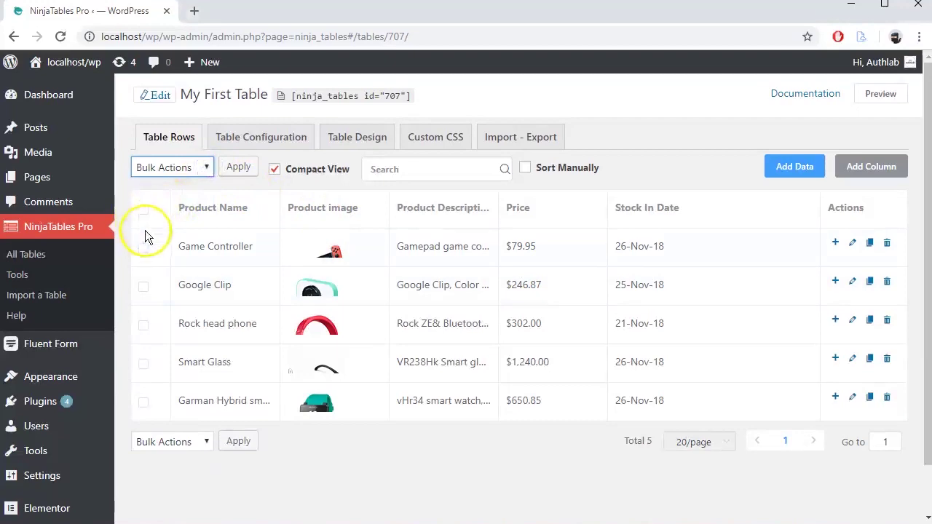
click(141, 210)
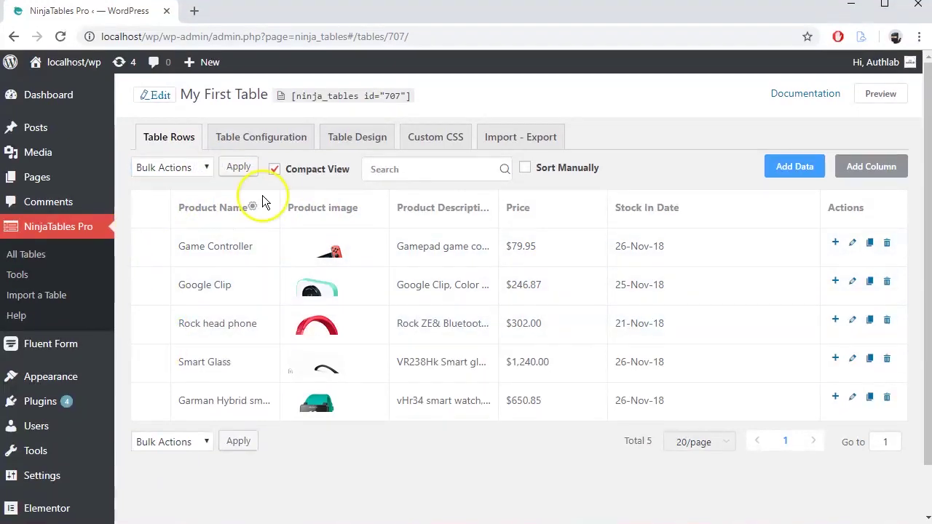
Turn off Compact View to show full row contents and widen the Product Description column slightly.
click(274, 168)
scroll(303, 245, down, 2)
scroll(306, 249, up, 2)
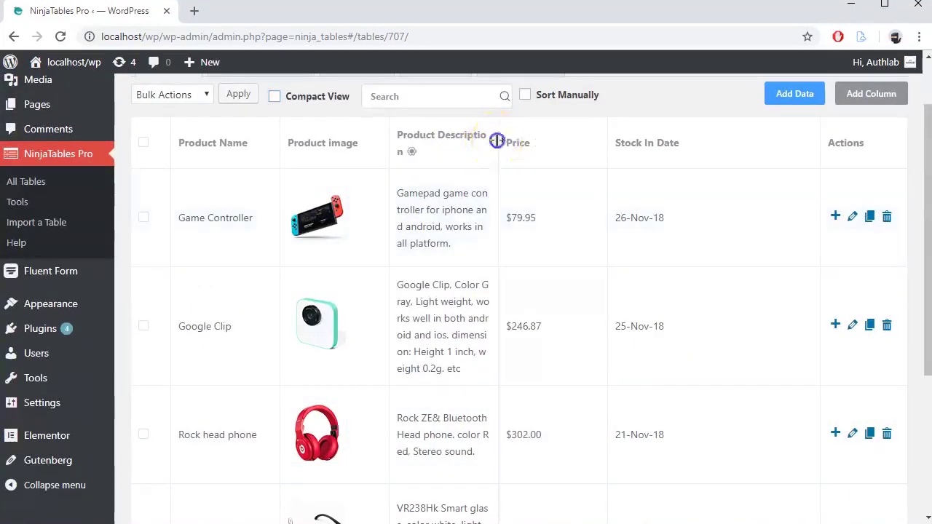
scroll(528, 177, up, 1)
click(525, 168)
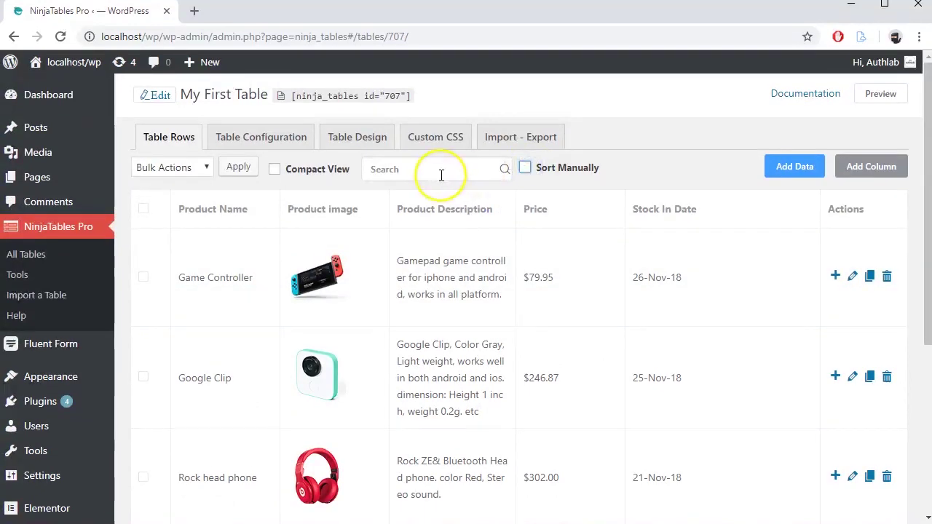
Search the table rows for "head phone" and clear the search.
click(437, 168)
text(headphone)
key(Left)
key(Left)
key(Left)
key(Left)
key(Left)
click(503, 168)
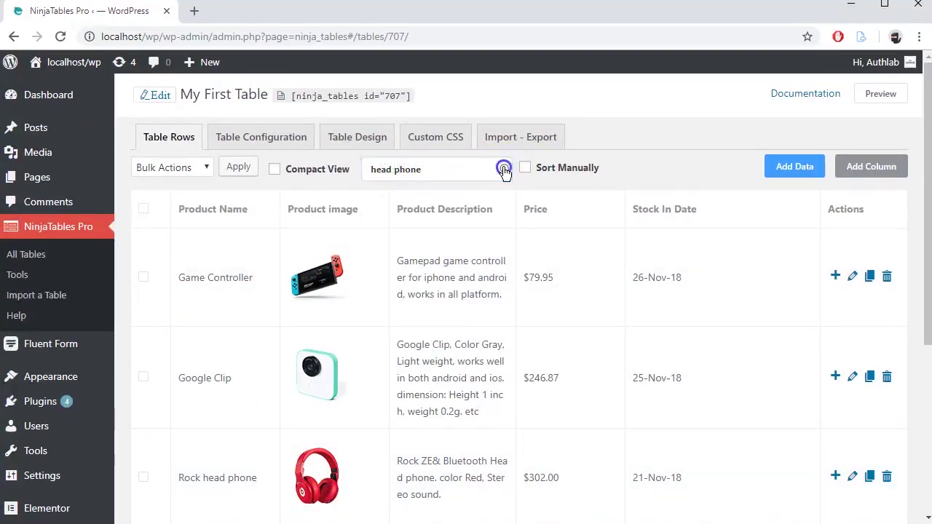
click(454, 175)
key(ctrl+a)
key(BackSpace)
Enable manual sorting and move the Rock head phone row to the end of the table, below Garman Hybrid smart watch.
key(ctrl+minus)
click(467, 157)
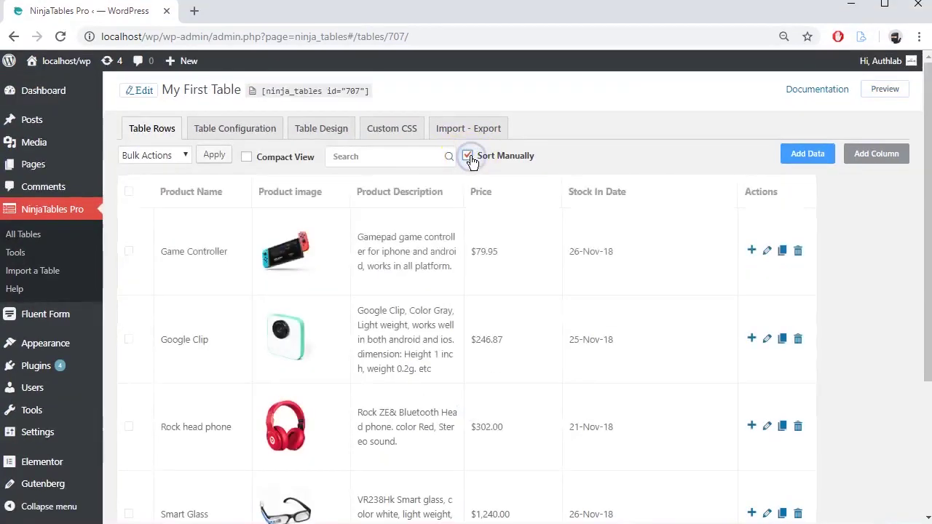
scroll(415, 335, down, 2)
drag(191, 283, 198, 452)
scroll(327, 422, up, 1)
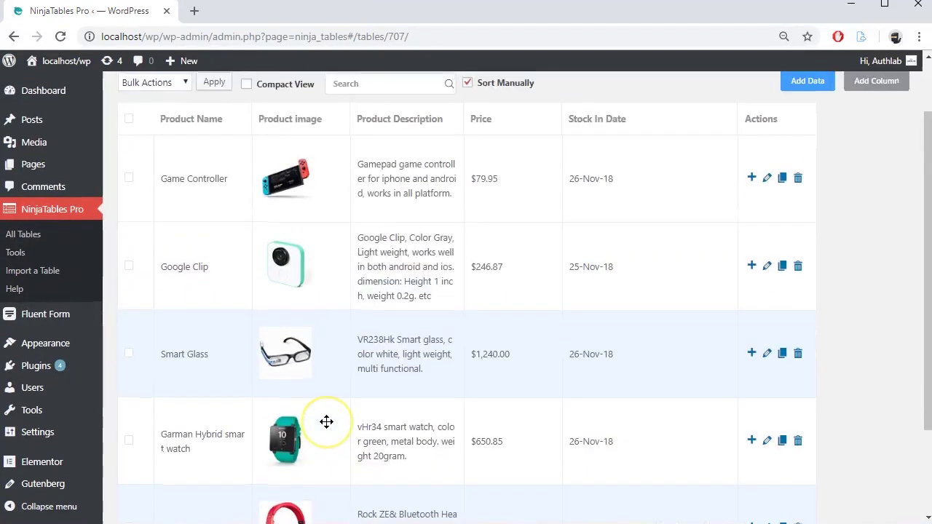
Try moving the Game Controller row and turn off manual sorting.
scroll(193, 407, up, 1)
drag(197, 251, 167, 231)
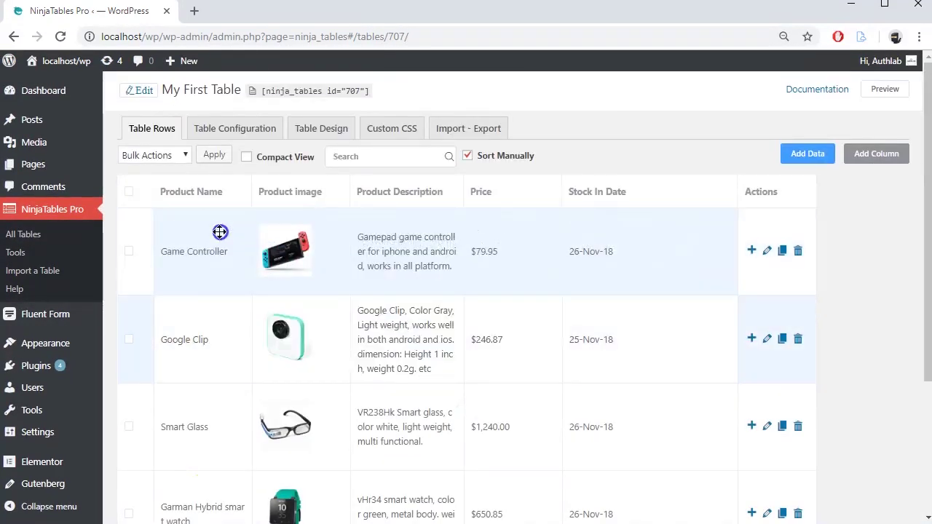
click(467, 156)
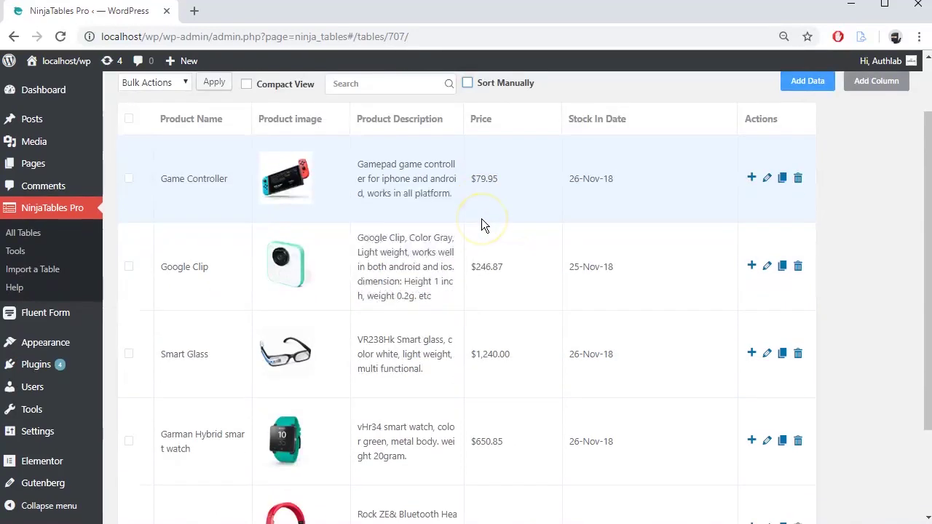
Preview the reordered table and check which columns its search can cover.
click(885, 89)
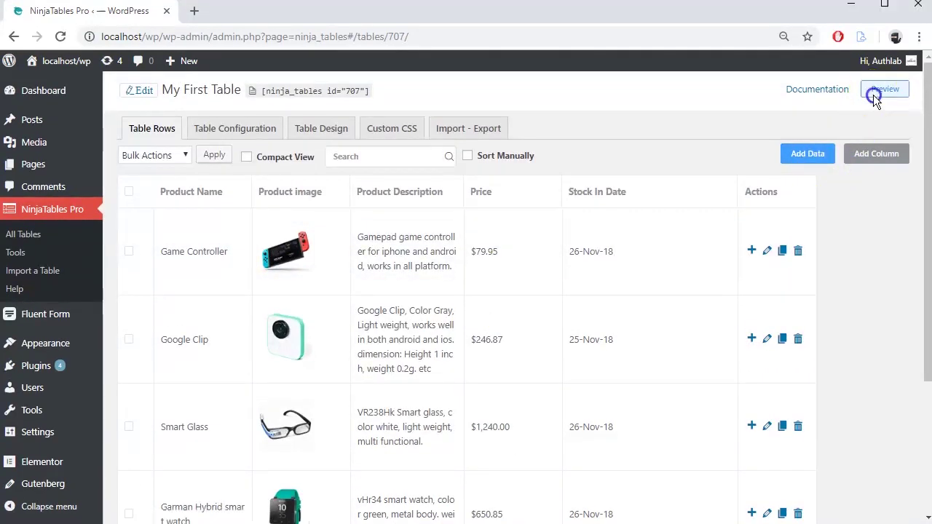
drag(926, 150, 930, 203)
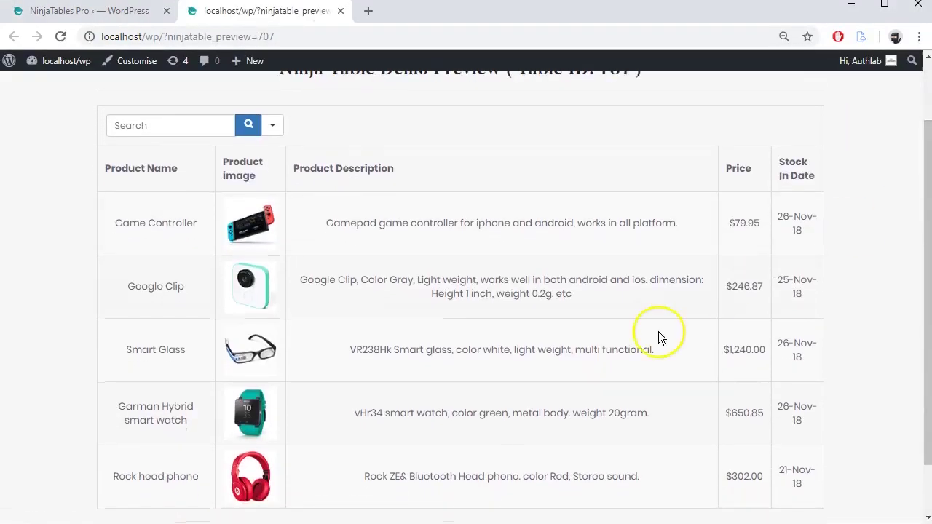
click(275, 127)
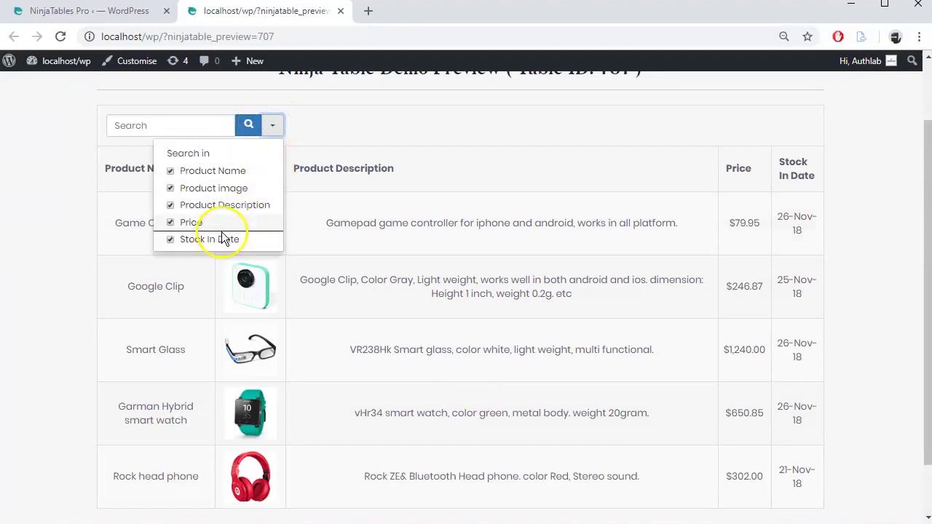
click(236, 145)
Search the previewed table for "smart" and clear the search to list every product again.
click(197, 126)
text(smart)
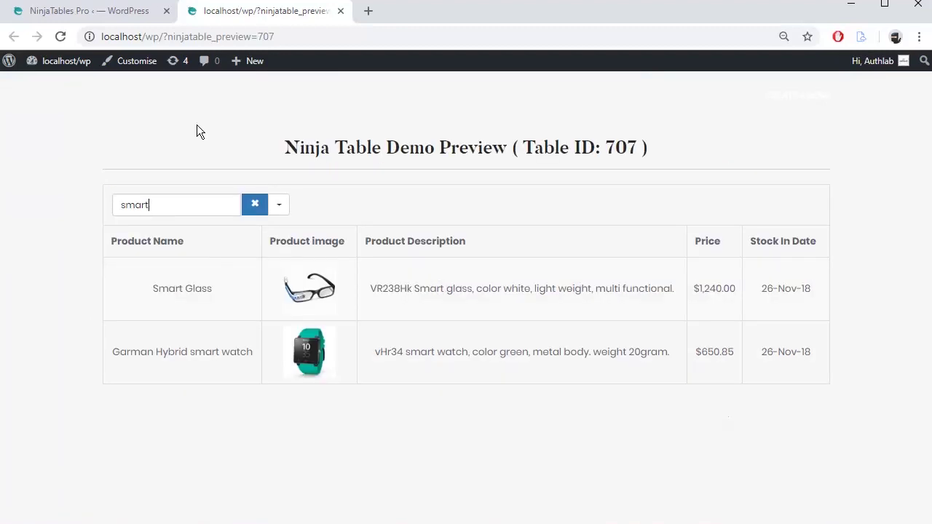
click(253, 209)
scroll(405, 270, down, 1)
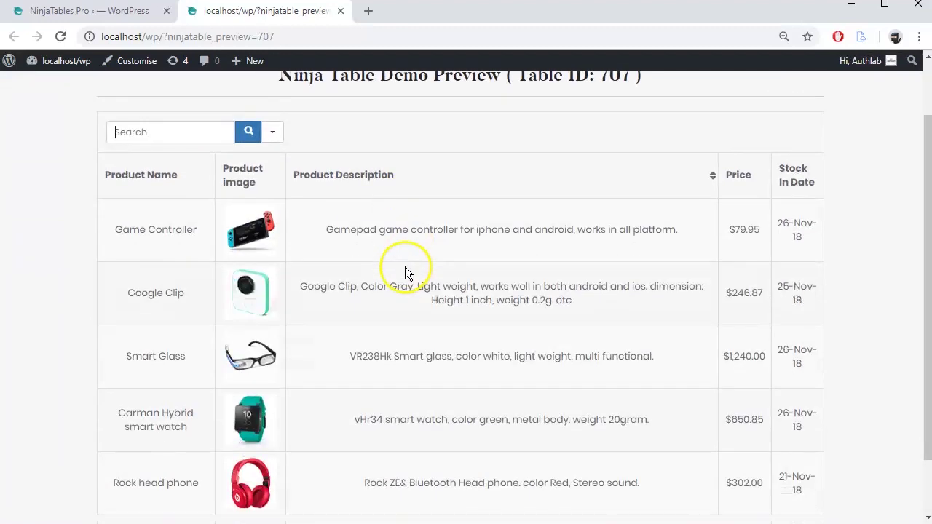